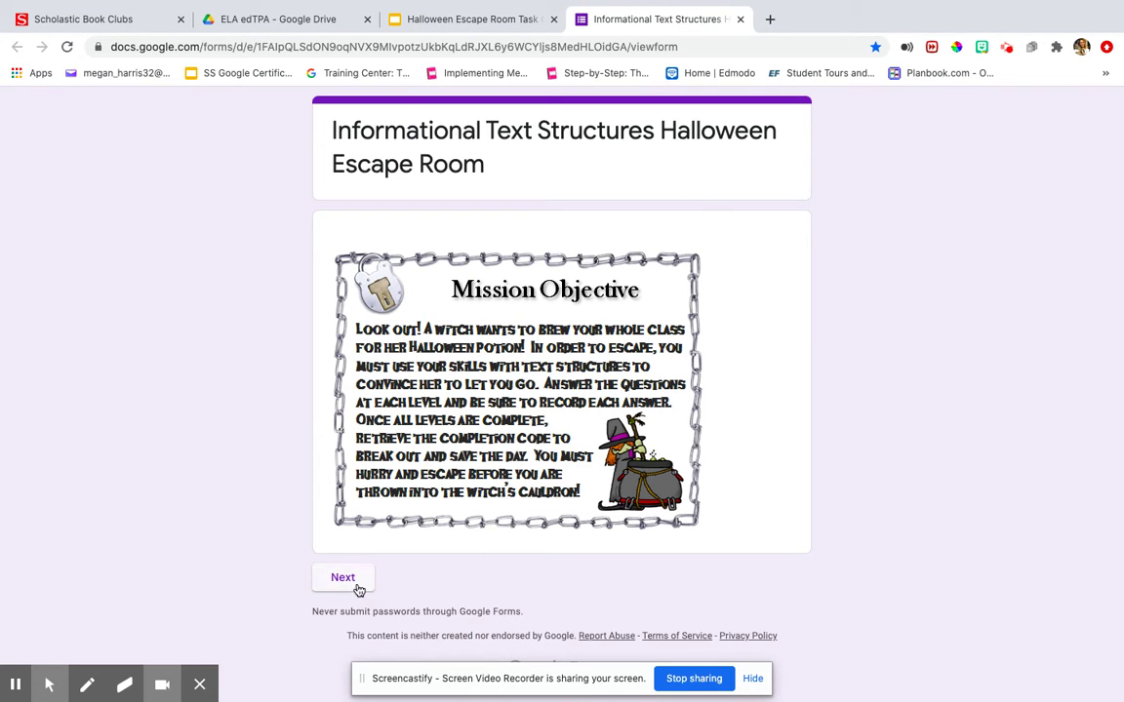
Advance the Halloween escape room form to its Level 1 puzzle, and switch to the Halloween Escape Room Task Cards presentation.
{"action": "left_click", "coordinate": [343, 578]}
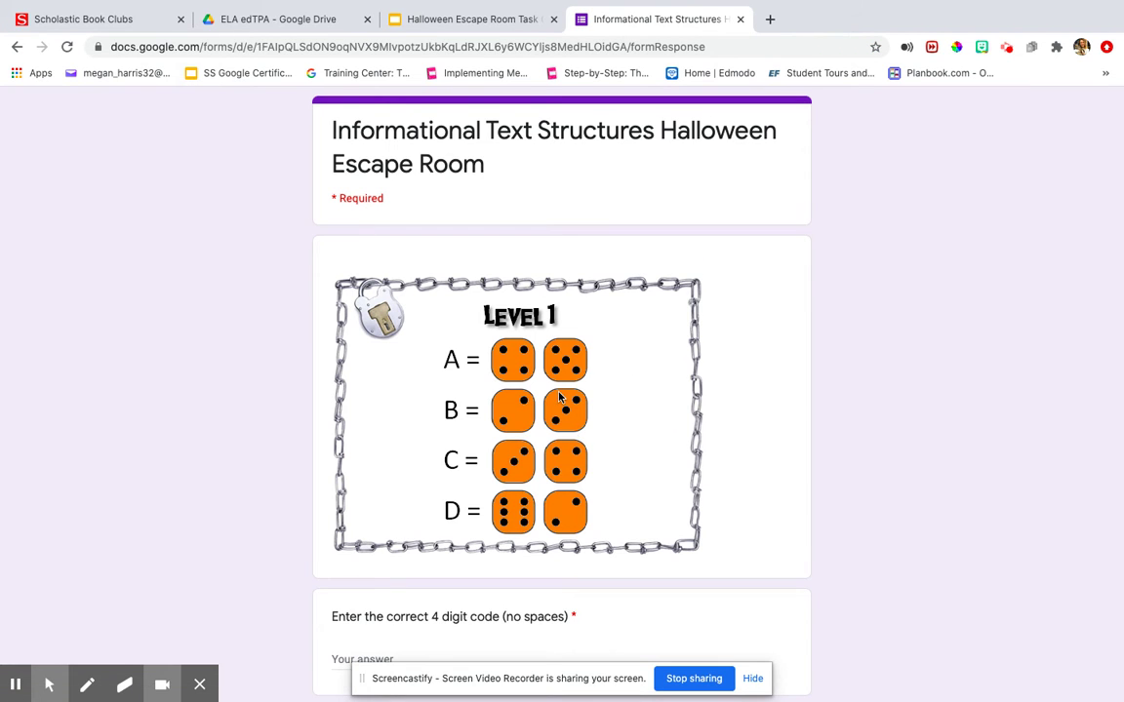
{"action": "scroll", "coordinate": [513, 390], "scroll_direction": "down", "scroll_amount": 2}
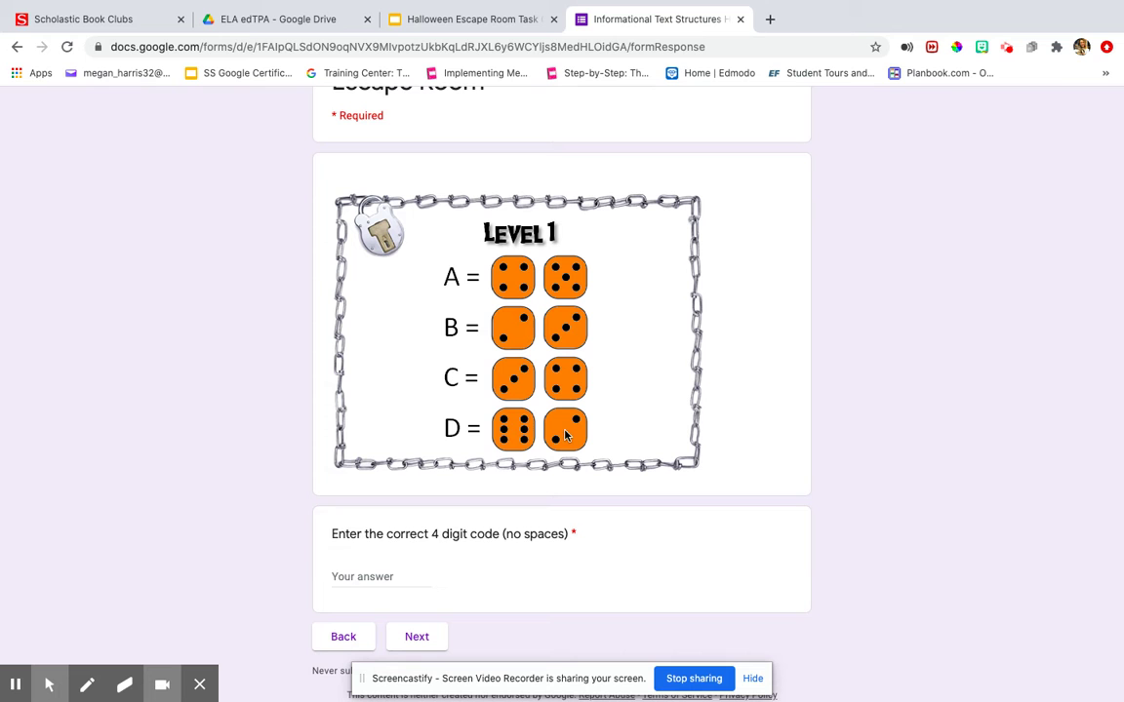
{"action": "left_click", "coordinate": [482, 21]}
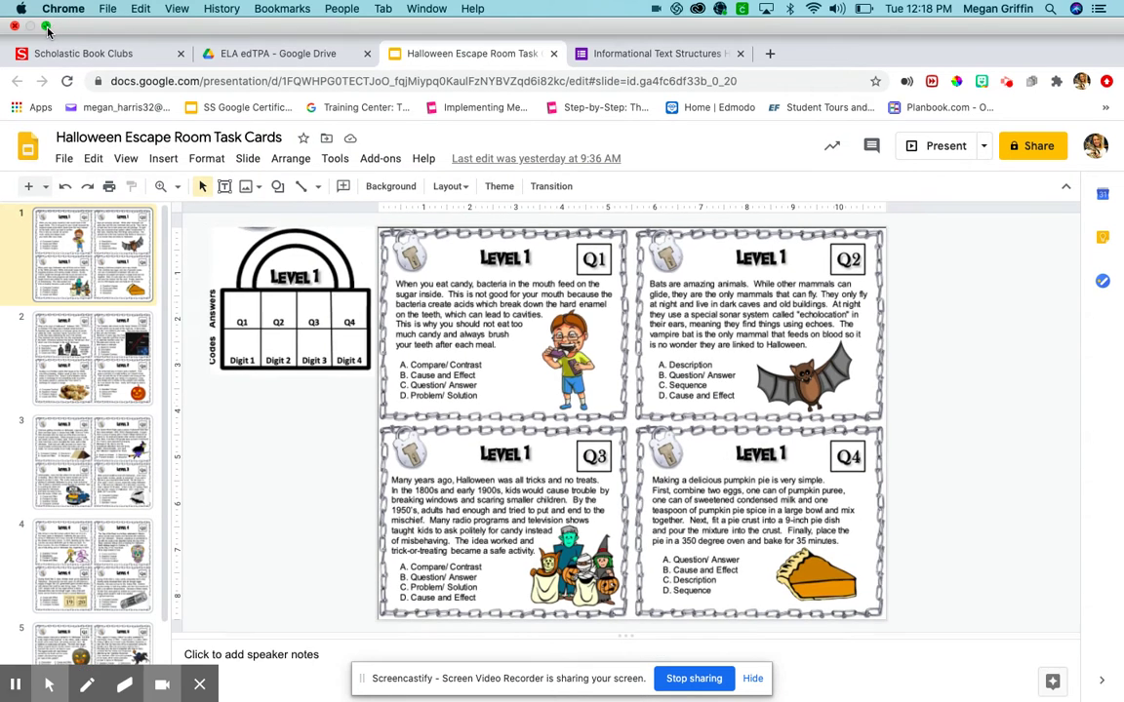
Take the browser out of full screen and split the escape room form off into its own window beside the presentation.
{"action": "left_click", "coordinate": [45, 29]}
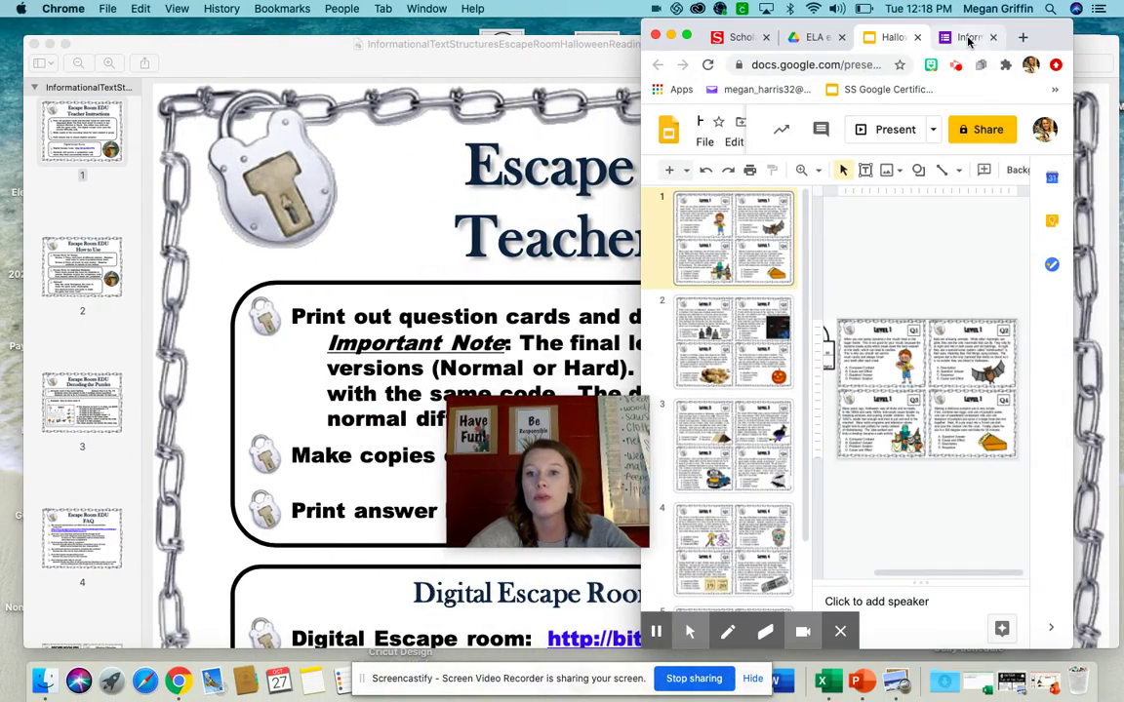
{"action": "left_click", "coordinate": [944, 37]}
{"action": "left_click_drag", "start_coordinate": [944, 38], "coordinate": [107, 37]}
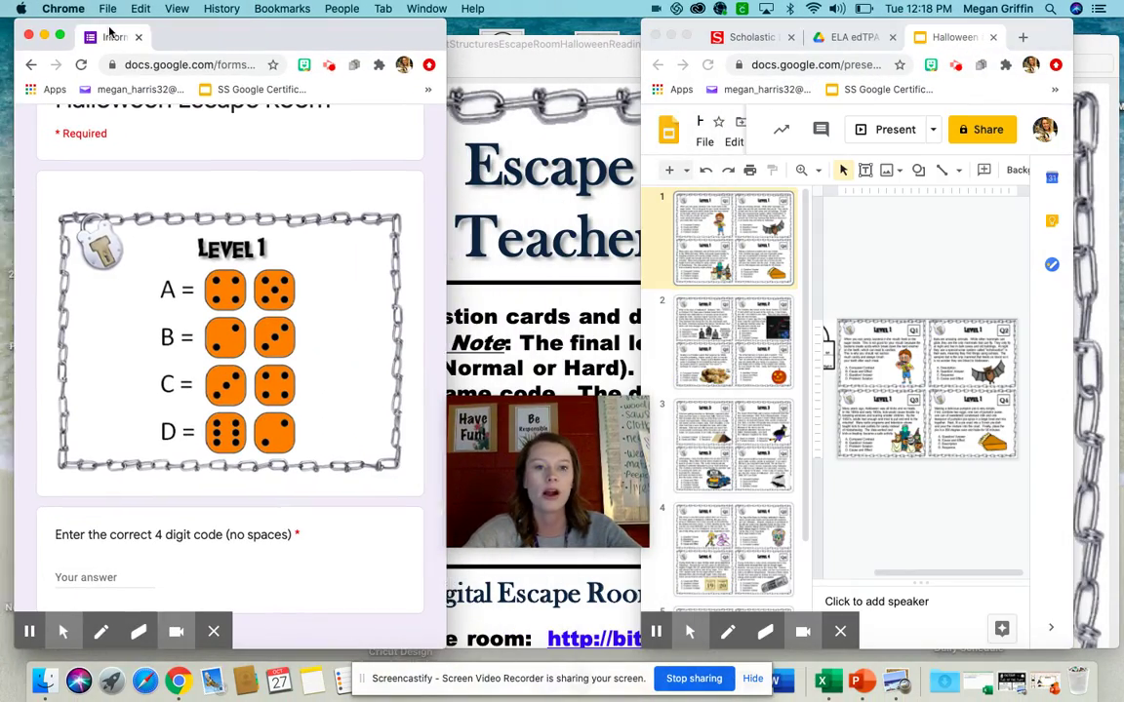
{"action": "left_click_drag", "start_coordinate": [509, 503], "coordinate": [936, 624]}
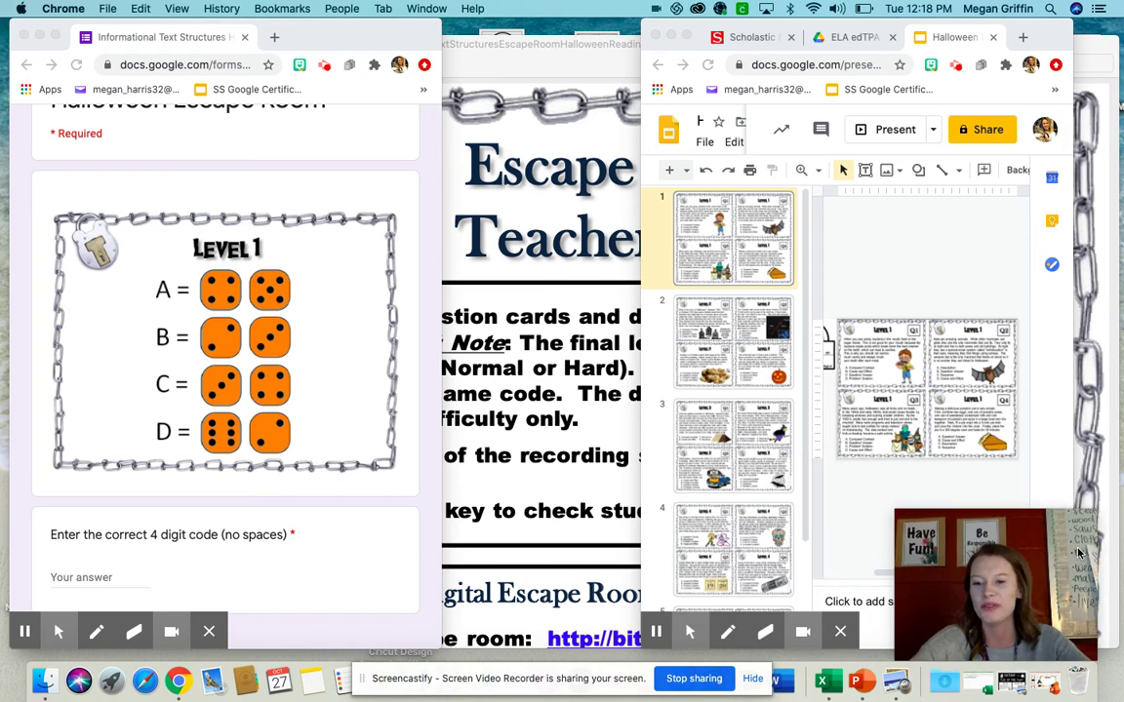
Close the teacher instructions document and widen the presentation window to fill the space beside the form.
{"action": "left_click", "coordinate": [635, 117]}
{"action": "left_click", "coordinate": [34, 44]}
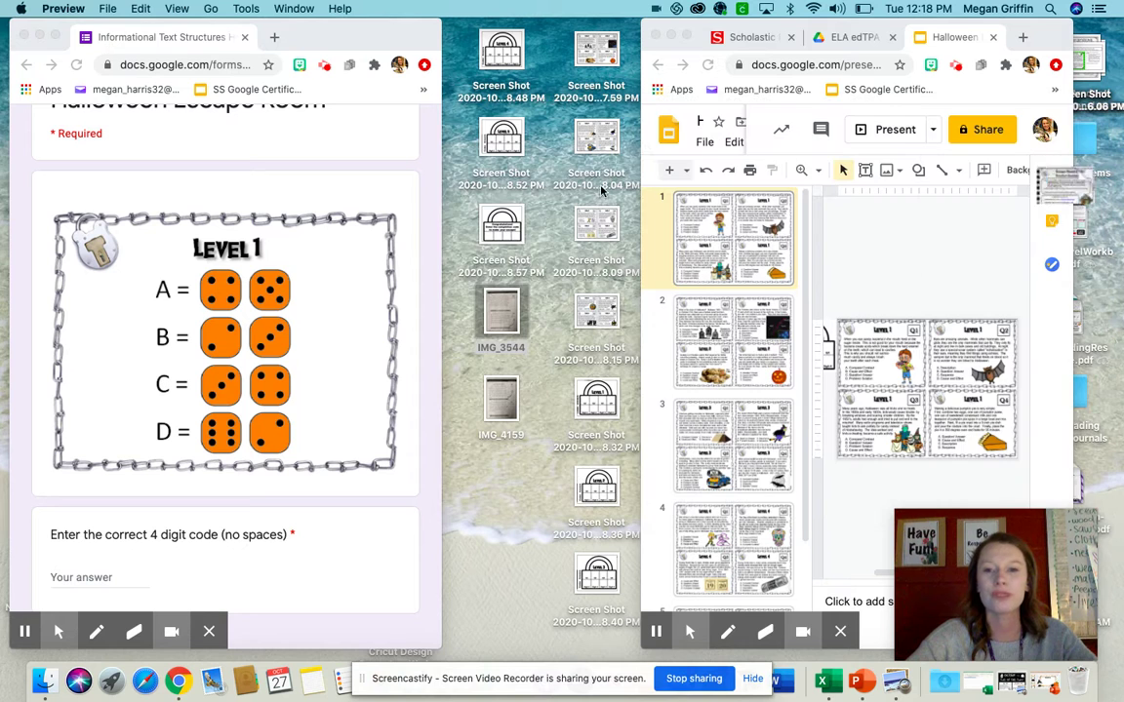
{"action": "left_click_drag", "start_coordinate": [648, 132], "coordinate": [443, 137]}
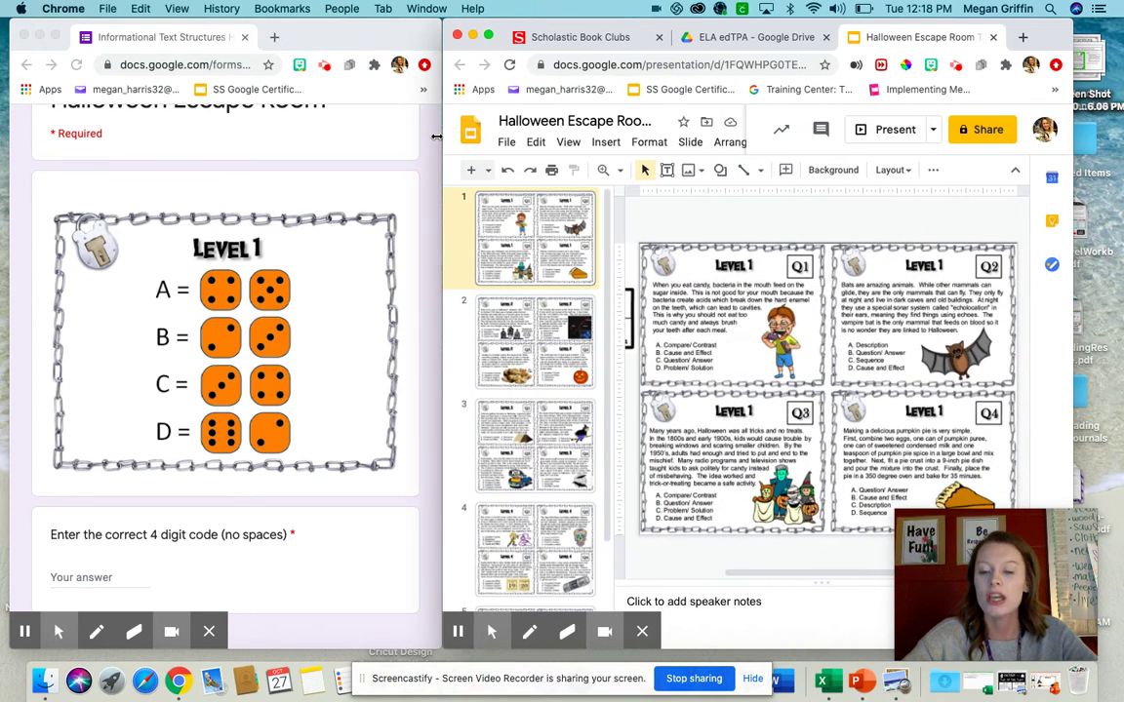
{"action": "left_click_drag", "start_coordinate": [1073, 318], "coordinate": [1119, 315]}
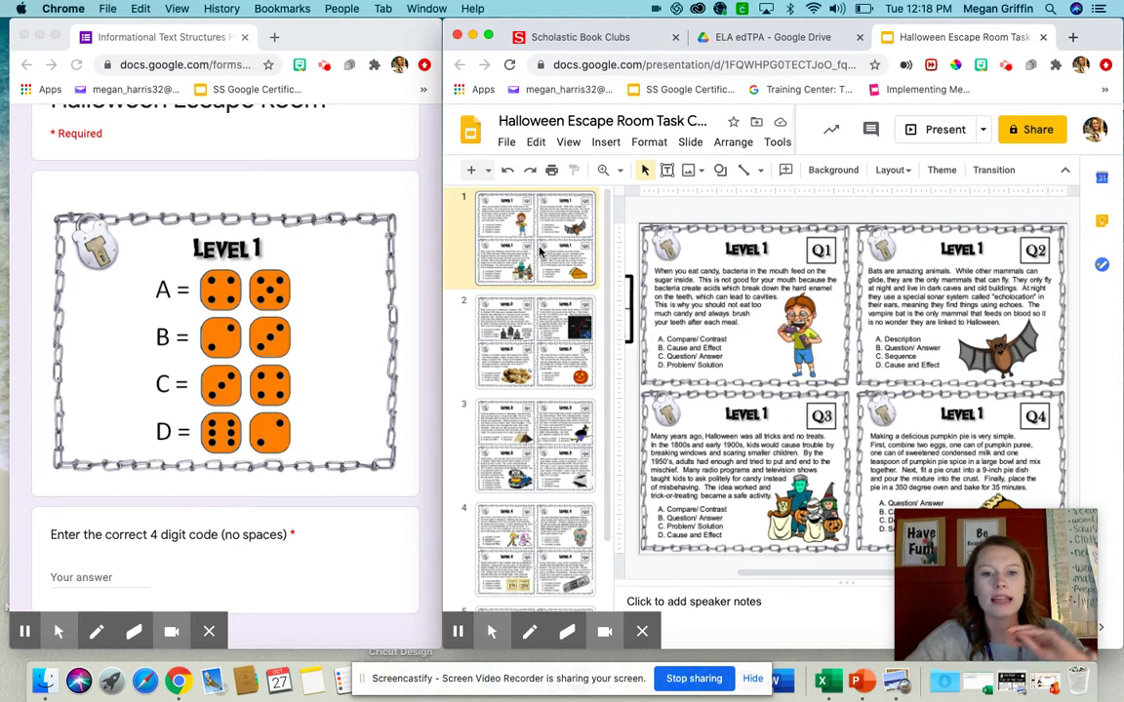
Look through the task card slides up to Level 5 and the Level 1 answer lock beside its question cards.
{"action": "left_click", "coordinate": [542, 325]}
{"action": "left_click", "coordinate": [526, 439]}
{"action": "scroll", "coordinate": [531, 449], "scroll_direction": "down", "scroll_amount": 3}
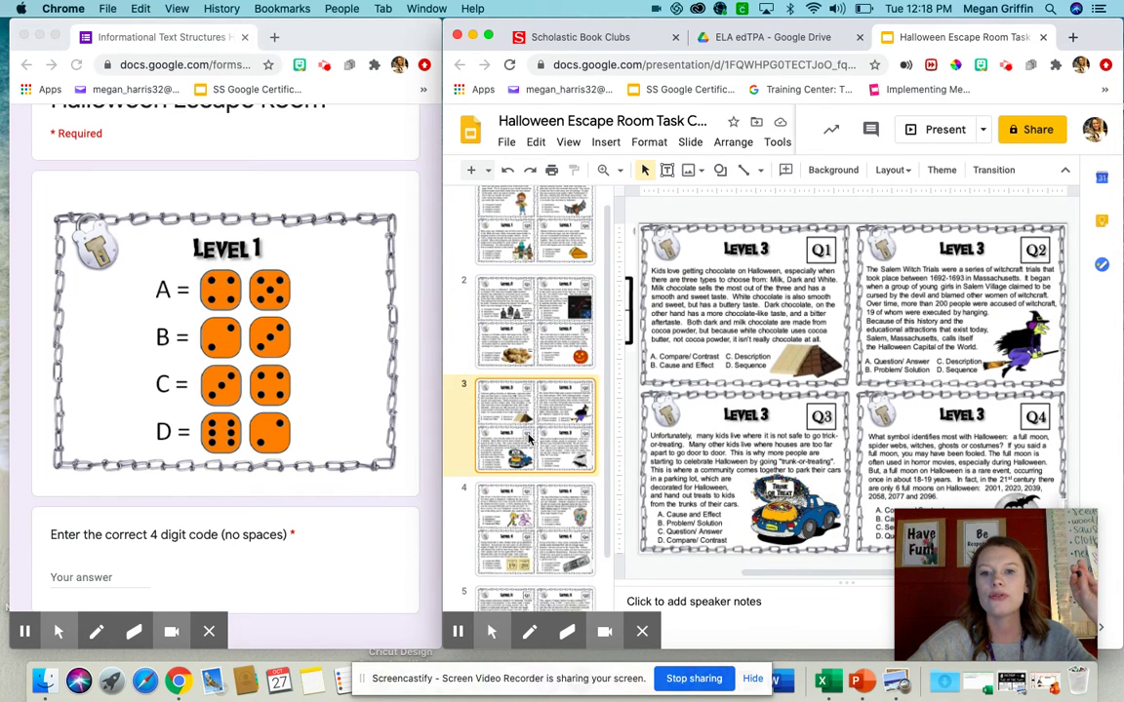
{"action": "left_click", "coordinate": [534, 460]}
{"action": "left_click", "coordinate": [535, 589]}
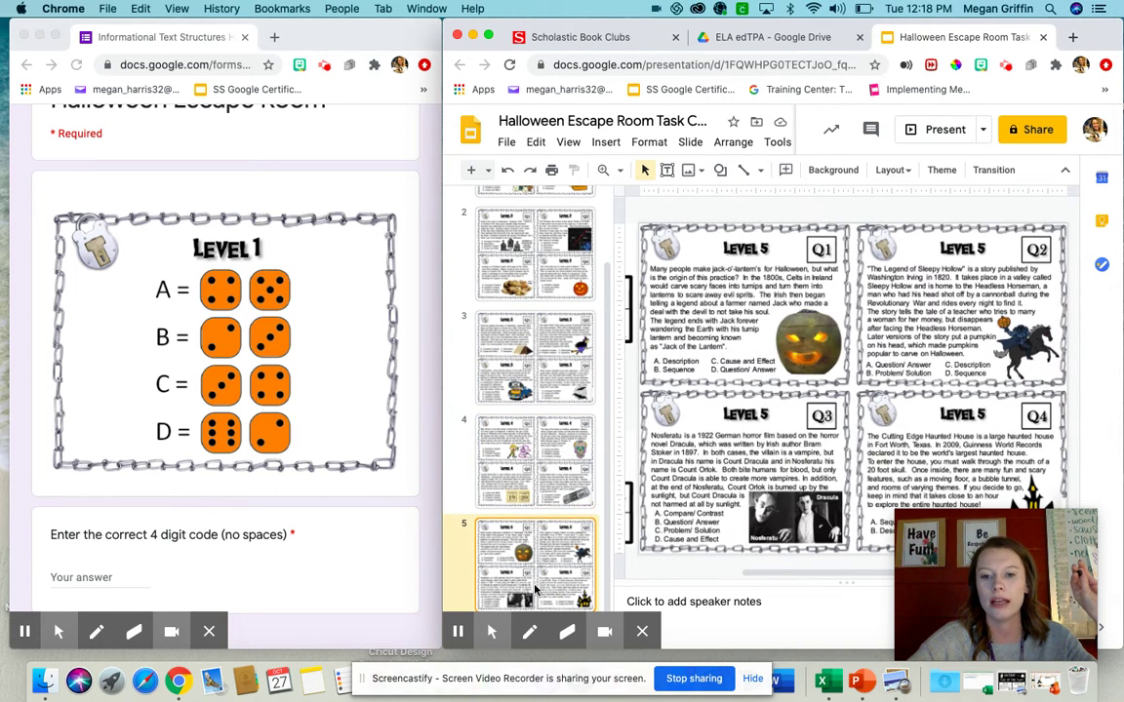
{"action": "left_click", "coordinate": [536, 255]}
{"action": "scroll", "coordinate": [536, 265], "scroll_direction": "up", "scroll_amount": 2}
{"action": "left_click", "coordinate": [535, 265]}
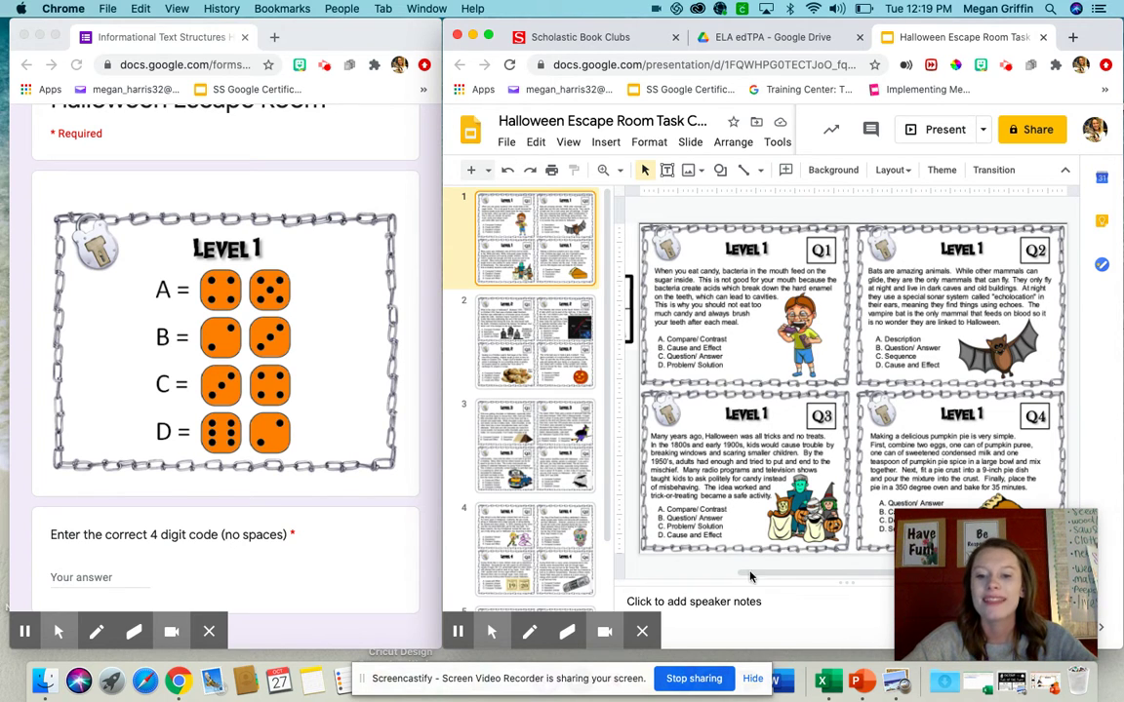
{"action": "left_click_drag", "start_coordinate": [747, 572], "coordinate": [687, 576]}
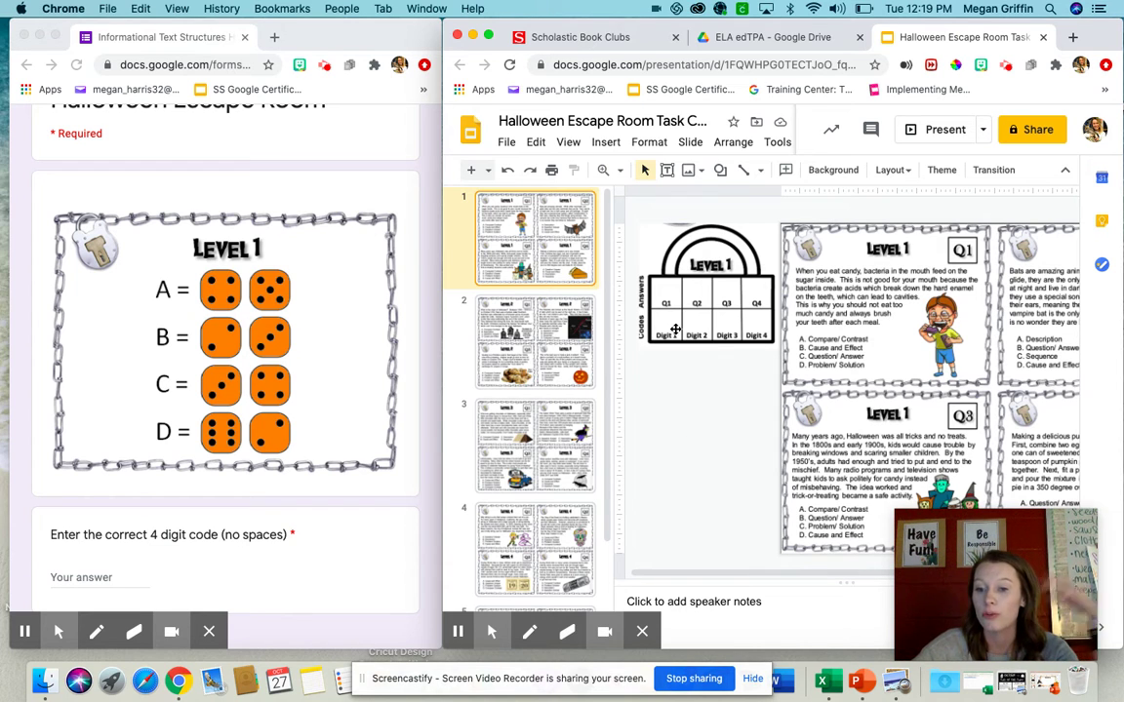
{"action": "left_click", "coordinate": [662, 285]}
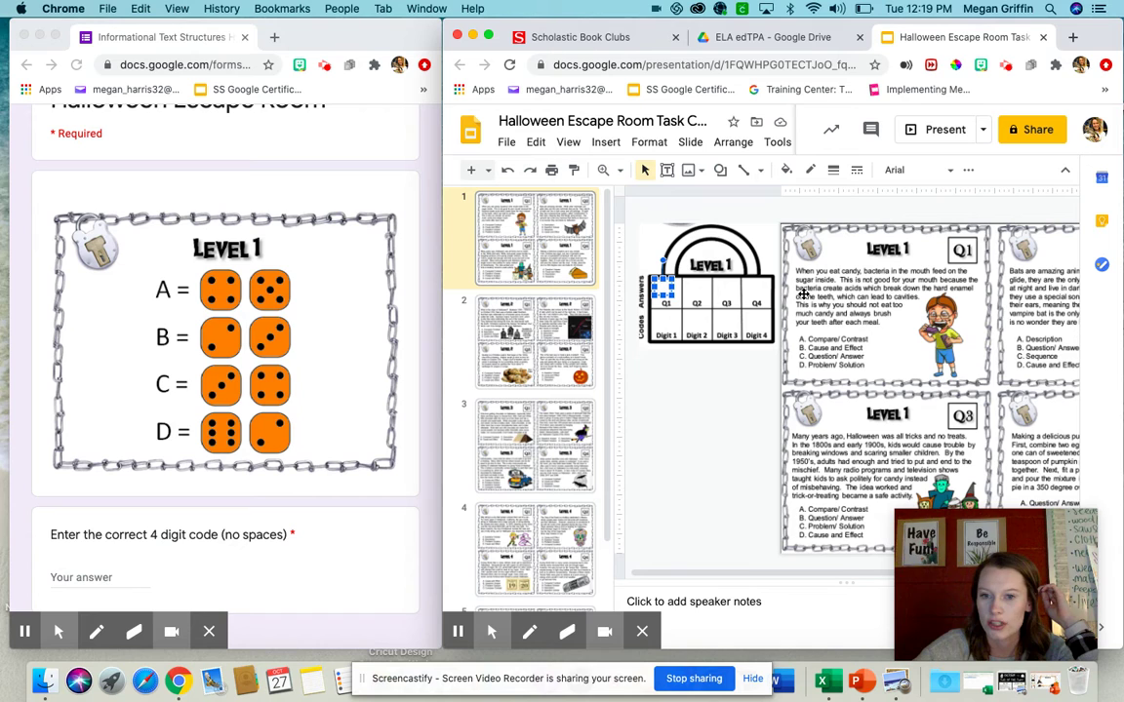
{"action": "scroll", "coordinate": [951, 258], "scroll_direction": "right", "scroll_amount": 2}
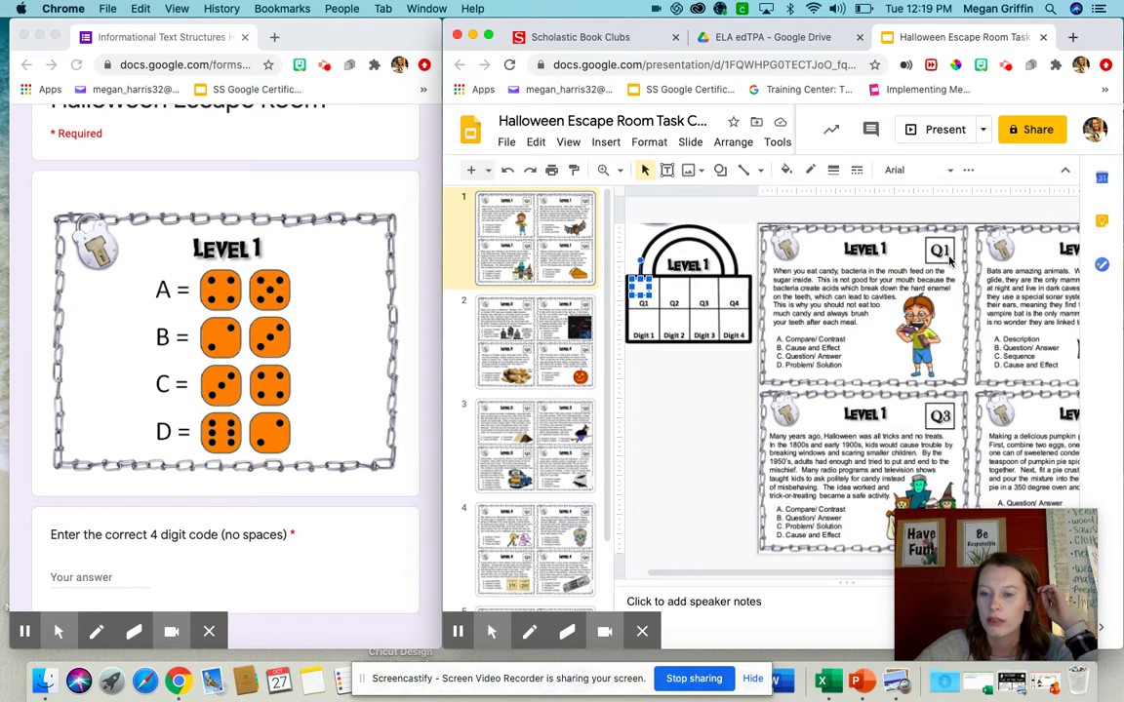
{"action": "left_click", "coordinate": [534, 239]}
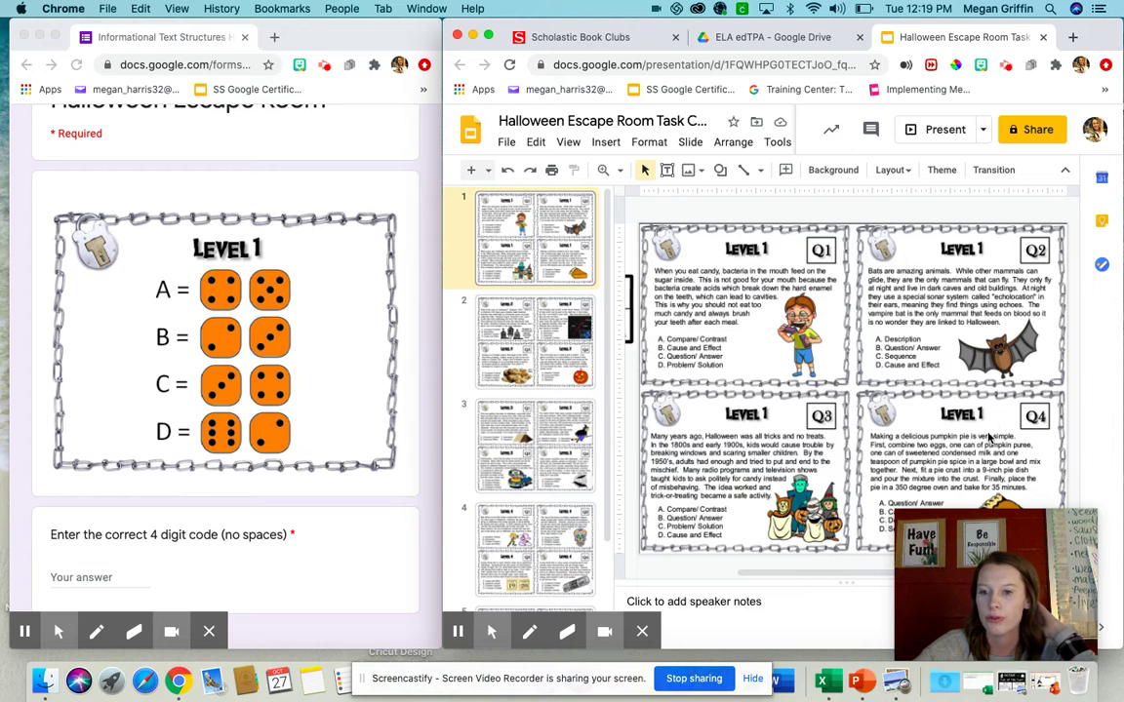
Fill the answer row of the Level 1 lock with A, B, C and D for Q1 to Q4.
{"action": "left_click_drag", "start_coordinate": [847, 574], "coordinate": [714, 576]}
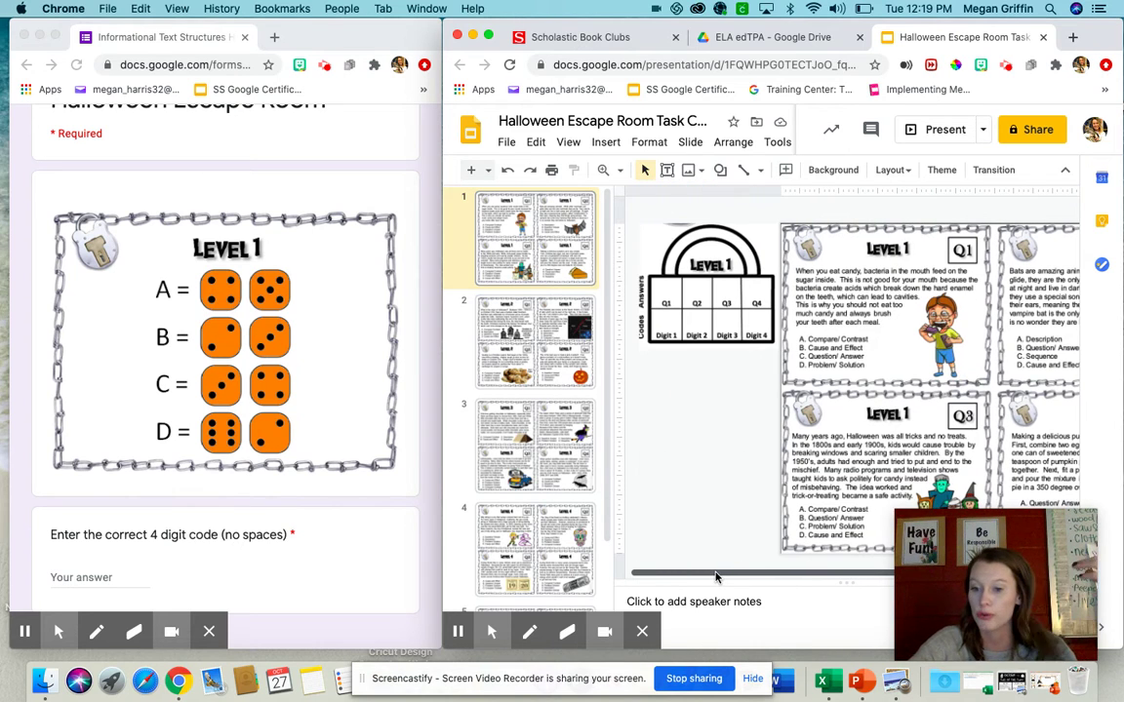
{"action": "left_click", "coordinate": [666, 290]}
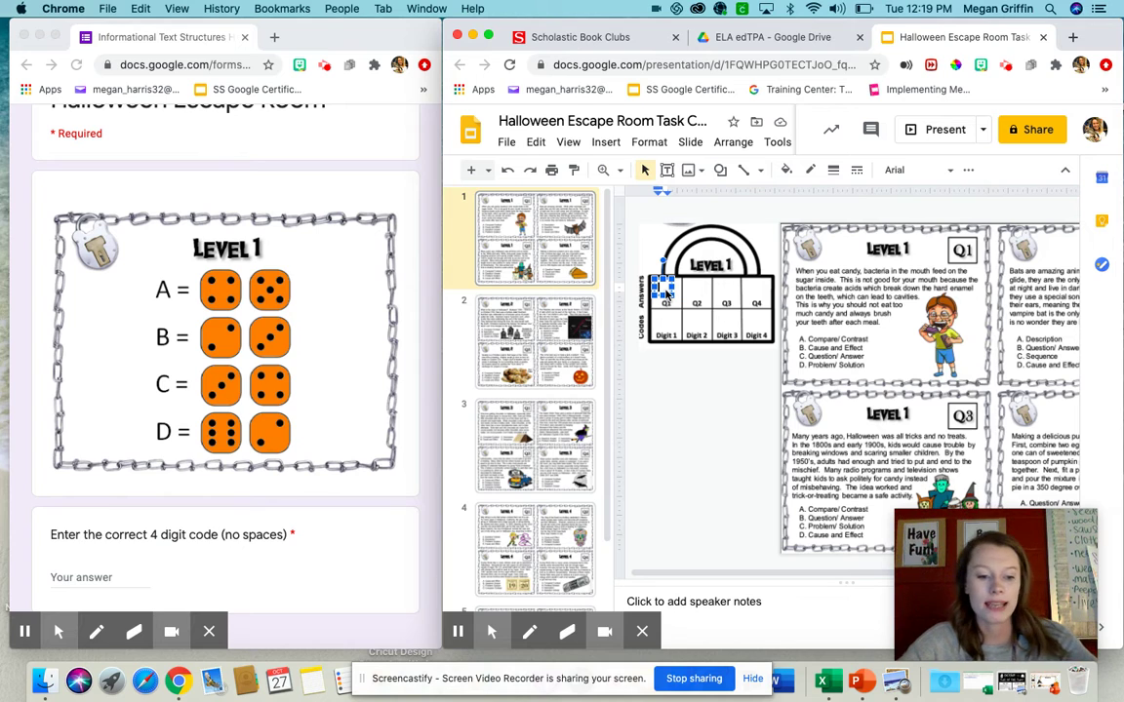
{"action": "type", "text": "A"}
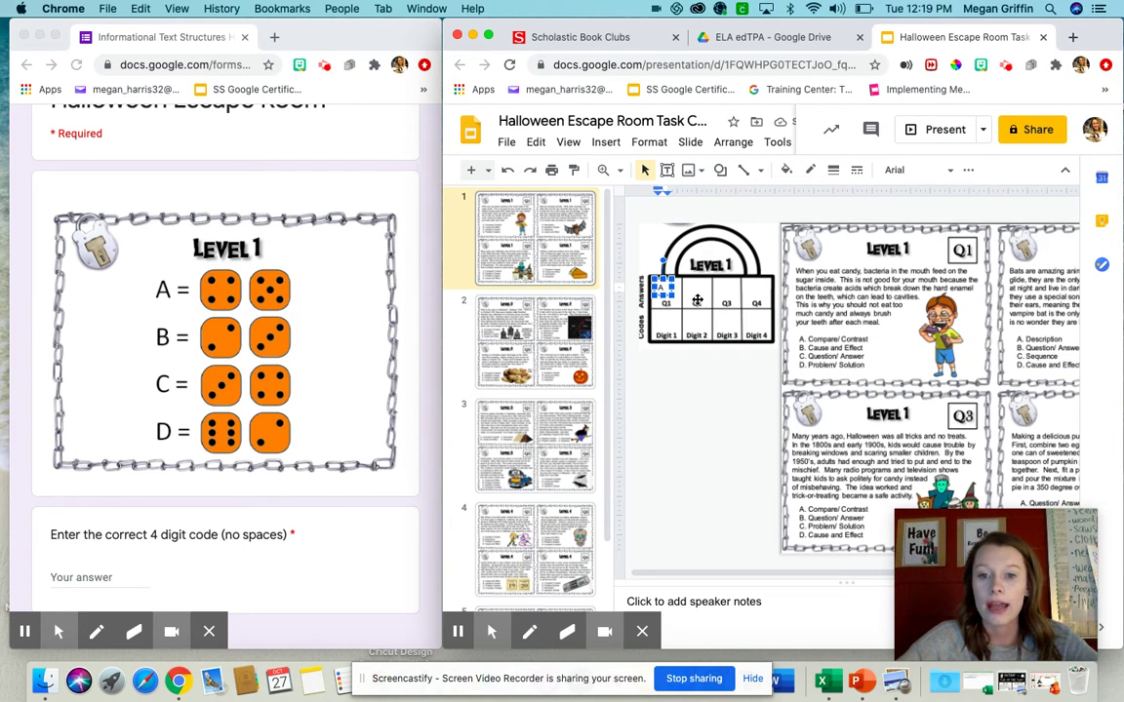
{"action": "left_click", "coordinate": [695, 292]}
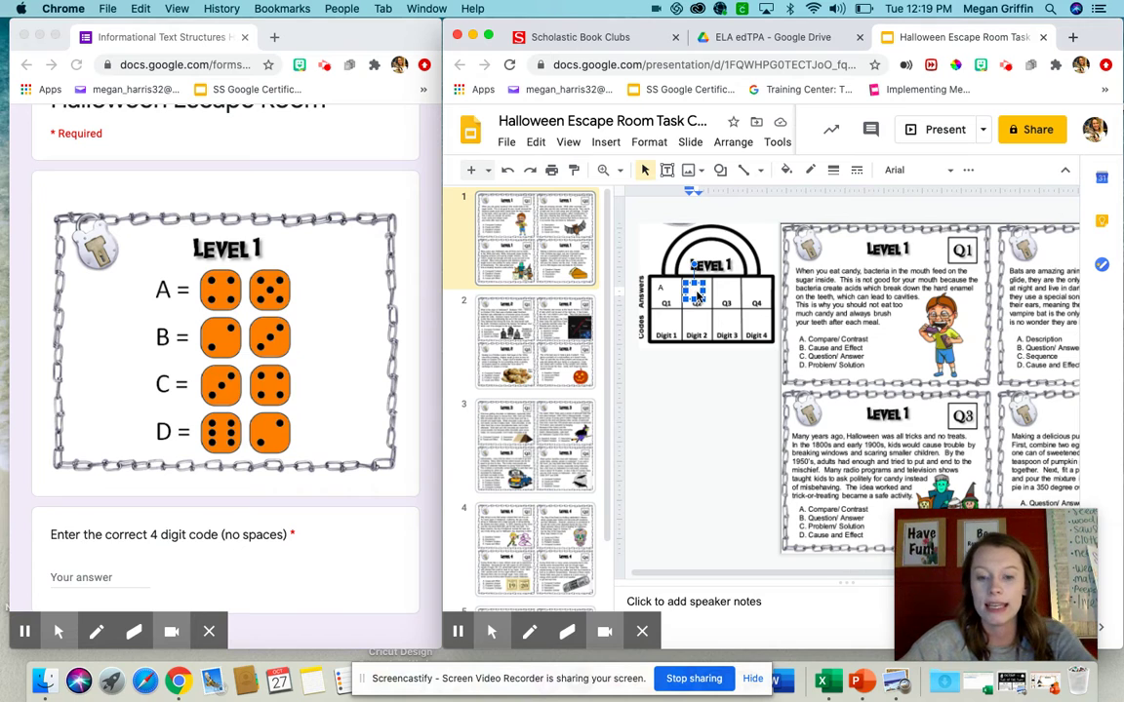
{"action": "type", "text": "B"}
{"action": "left_click", "coordinate": [723, 287]}
{"action": "type", "text": "C"}
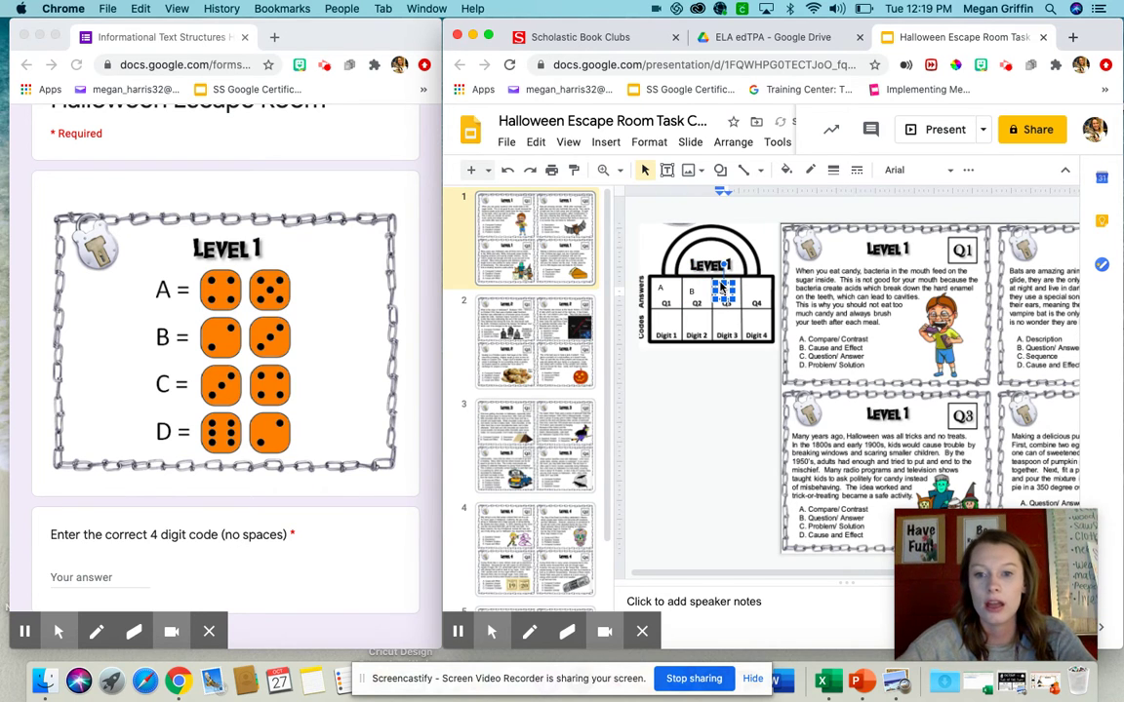
{"action": "left_click", "coordinate": [750, 291]}
{"action": "type", "text": "D"}
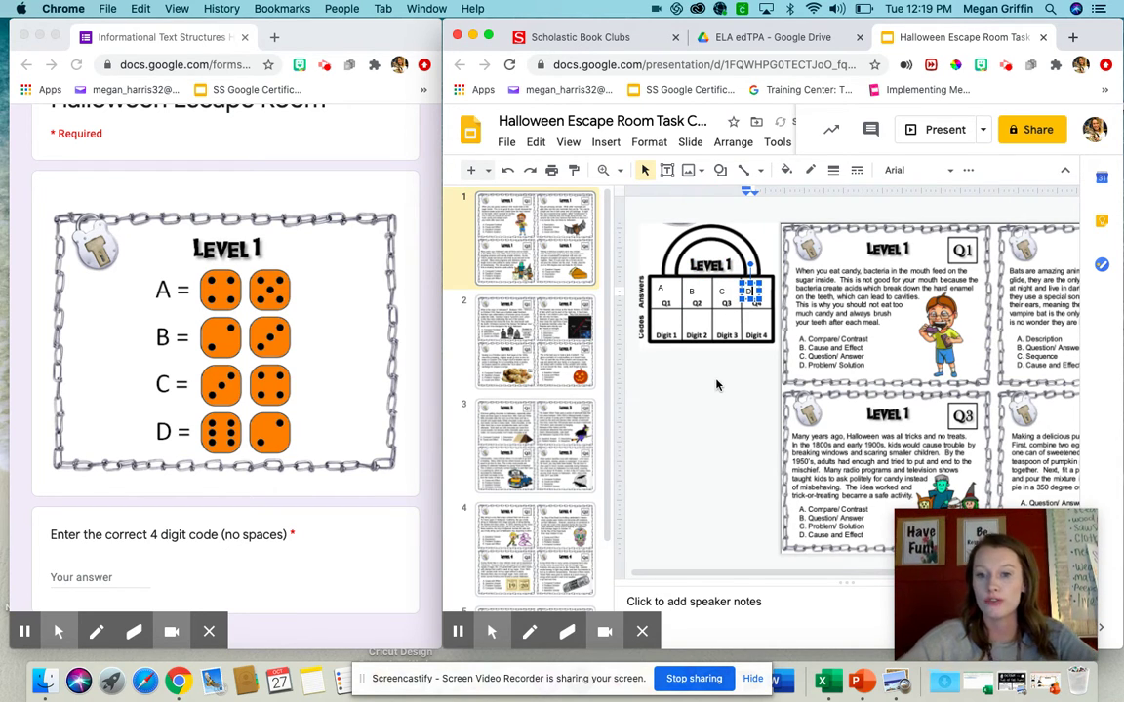
{"action": "left_click", "coordinate": [728, 410]}
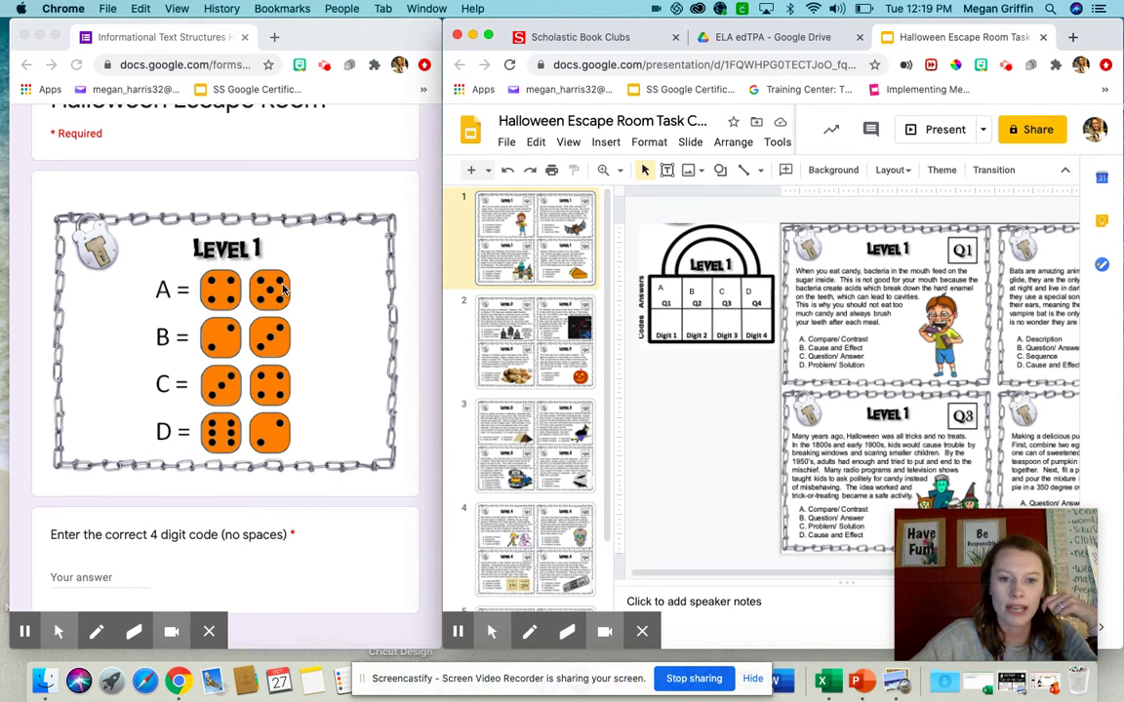
Fill the code row of the Level 1 lock with 9, 5, 7 and 8 for Digits 1 to 4.
{"action": "left_click", "coordinate": [664, 324]}
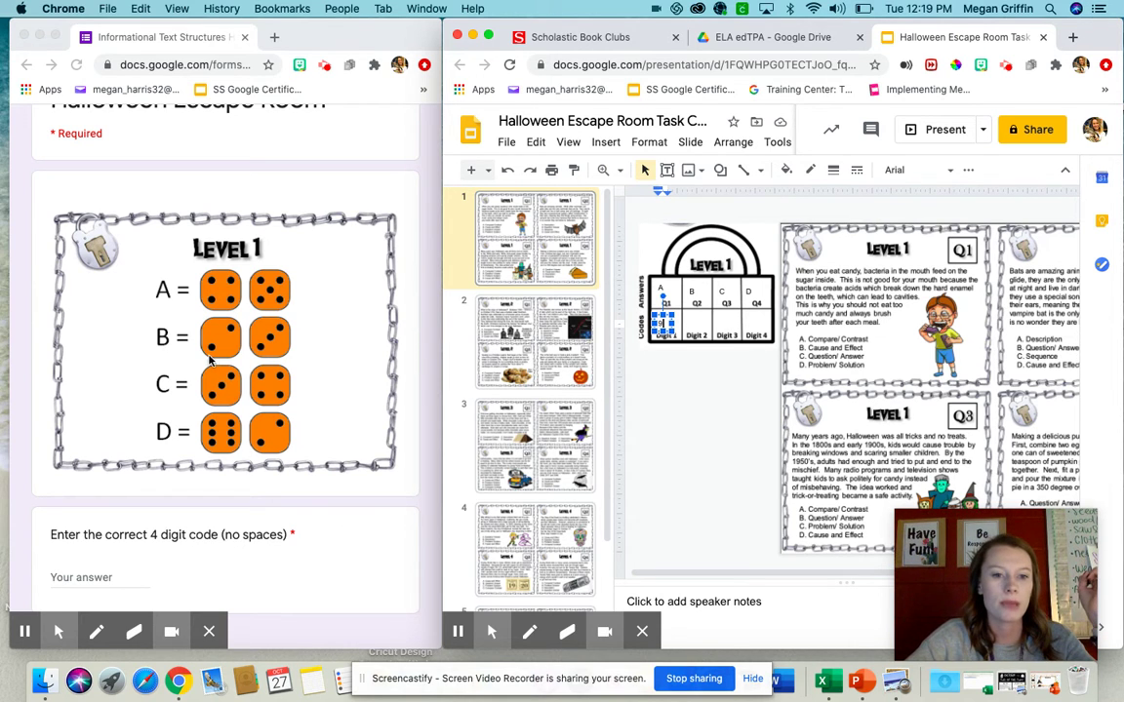
{"action": "left_click", "coordinate": [694, 322]}
{"action": "type", "text": "5"}
{"action": "left_click", "coordinate": [725, 323]}
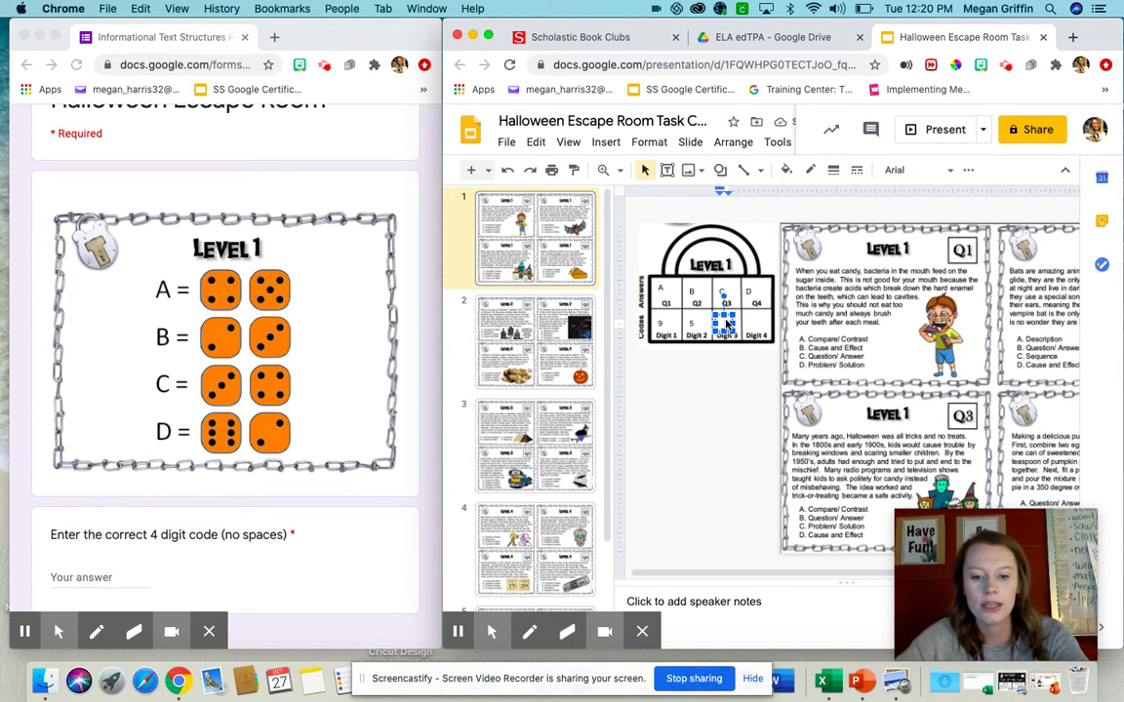
{"action": "type", "text": "7"}
{"action": "left_click", "coordinate": [754, 321]}
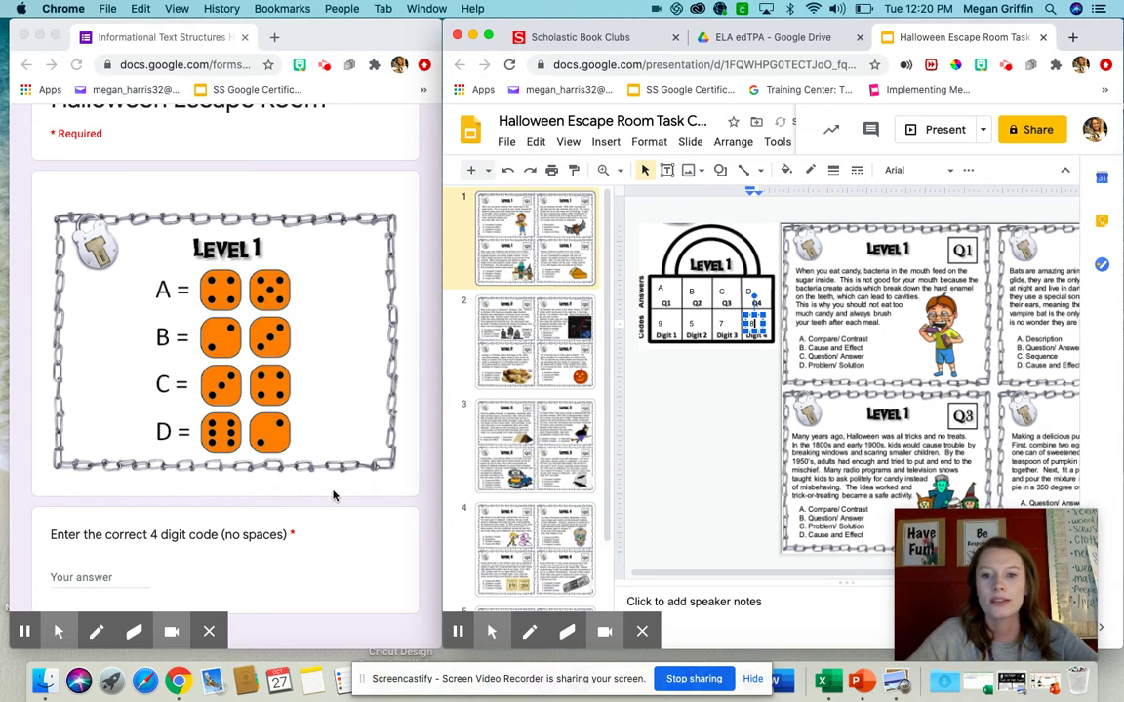
Enter 9578 as the Level 1 code in the escape room form and try to continue to the next level.
{"action": "left_click", "coordinate": [145, 572]}
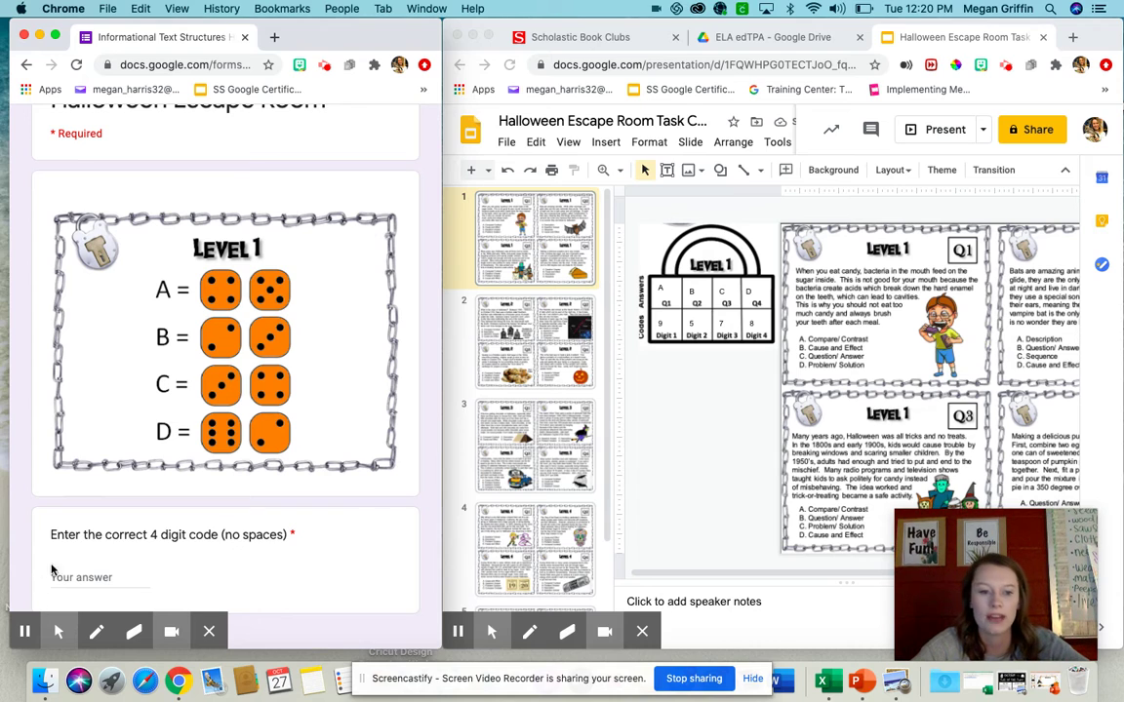
{"action": "left_click", "coordinate": [86, 577]}
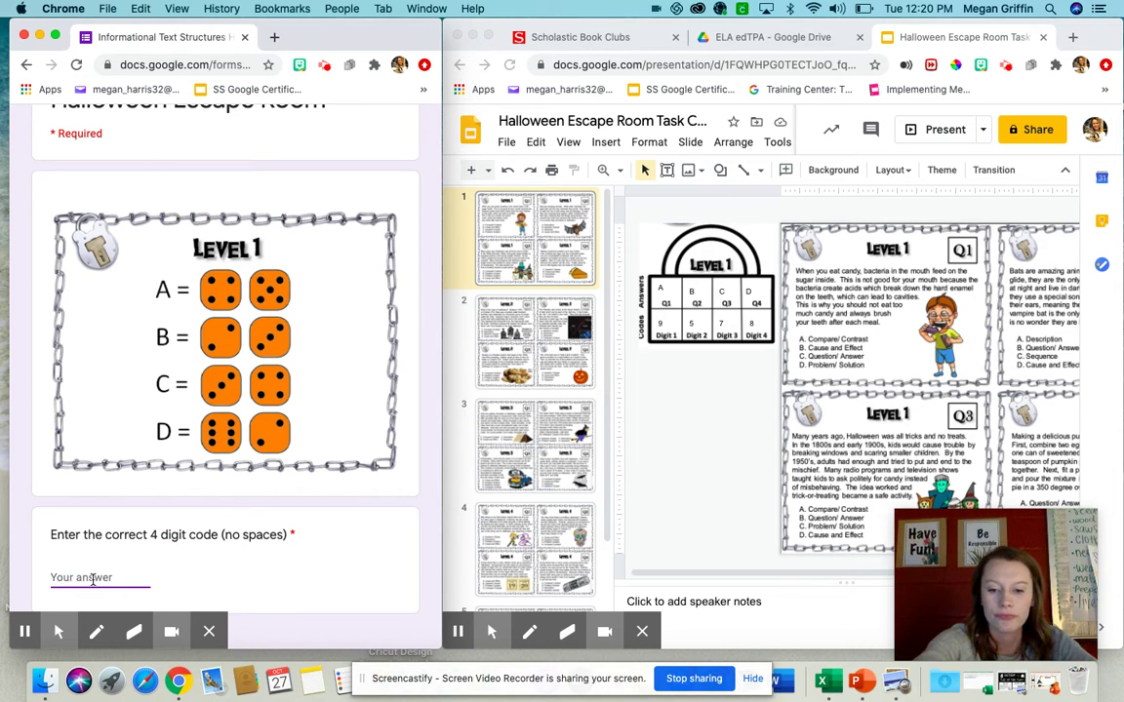
{"action": "type", "text": "9578"}
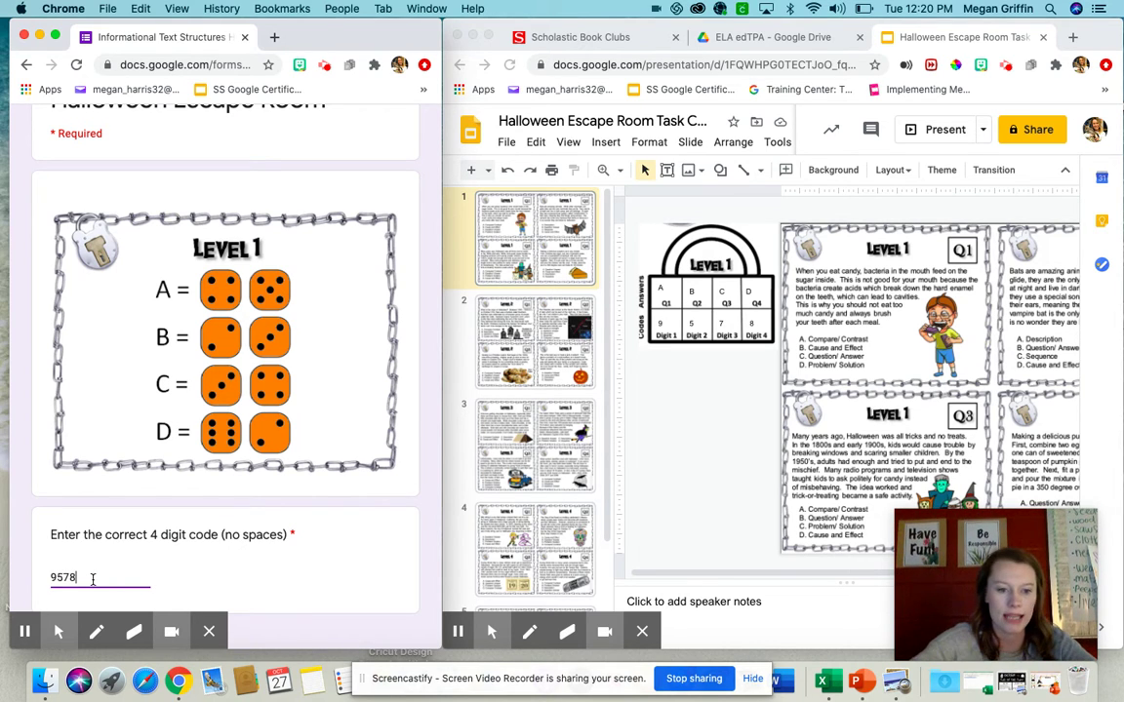
{"action": "scroll", "coordinate": [88, 546], "scroll_direction": "down", "scroll_amount": 2}
{"action": "left_click", "coordinate": [138, 537]}
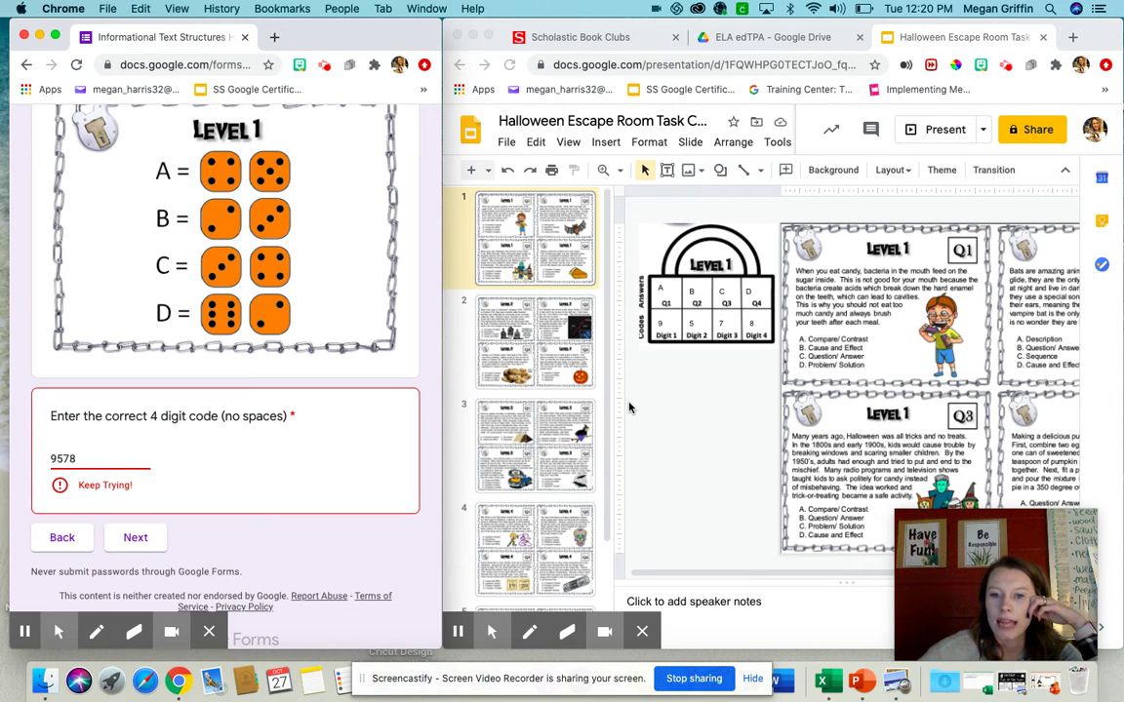
Review the Level 2 to Level 5 slides, their answer locks and the completion code lock, and return to the Level 1 lock.
{"action": "left_click", "coordinate": [528, 324]}
{"action": "left_click", "coordinate": [528, 324]}
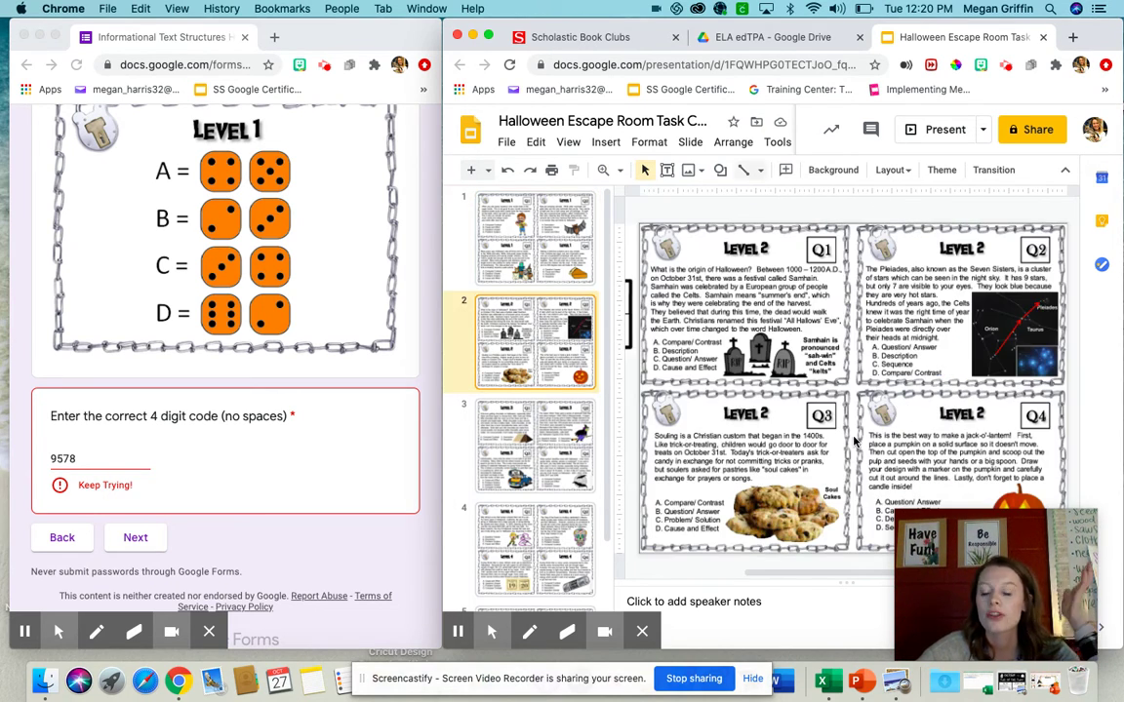
{"action": "scroll", "coordinate": [780, 409], "scroll_direction": "left", "scroll_amount": 5}
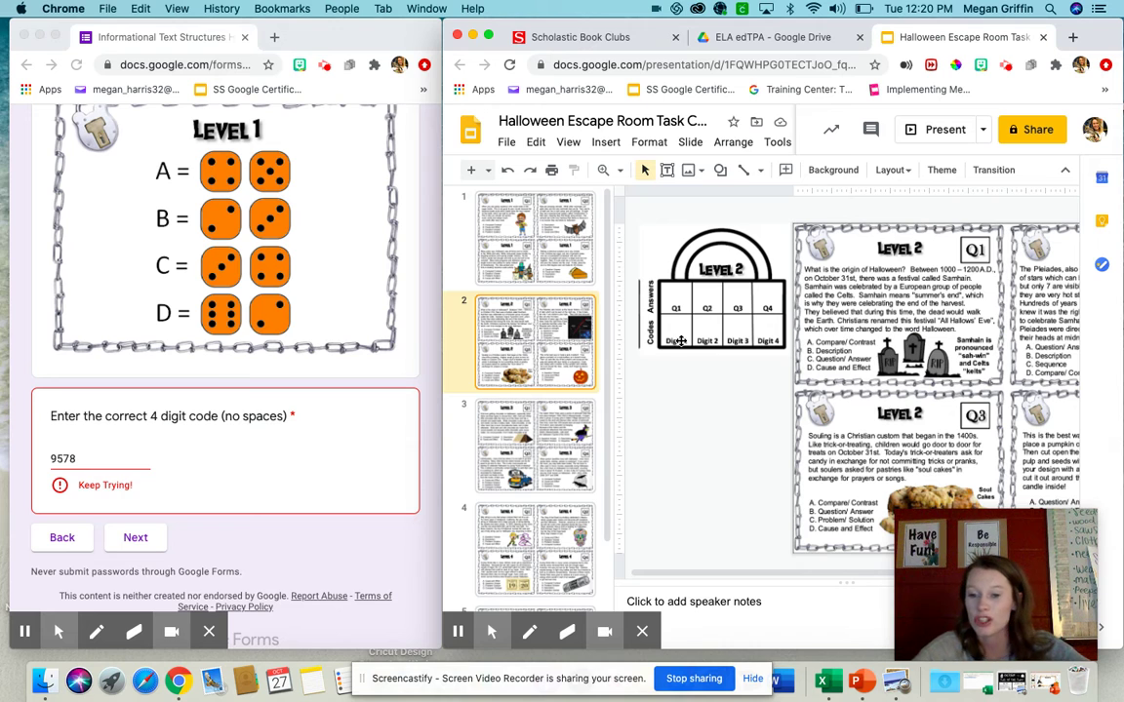
{"action": "scroll", "coordinate": [777, 546], "scroll_direction": "down", "scroll_amount": 3}
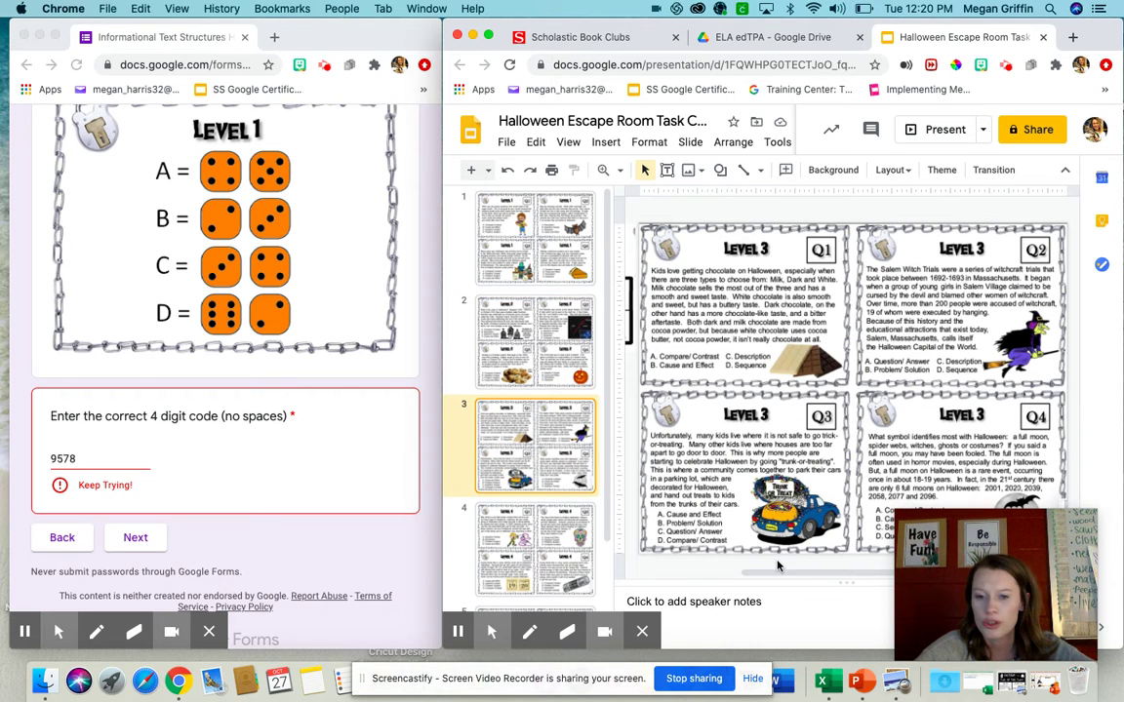
{"action": "scroll", "coordinate": [795, 561], "scroll_direction": "down", "scroll_amount": 4}
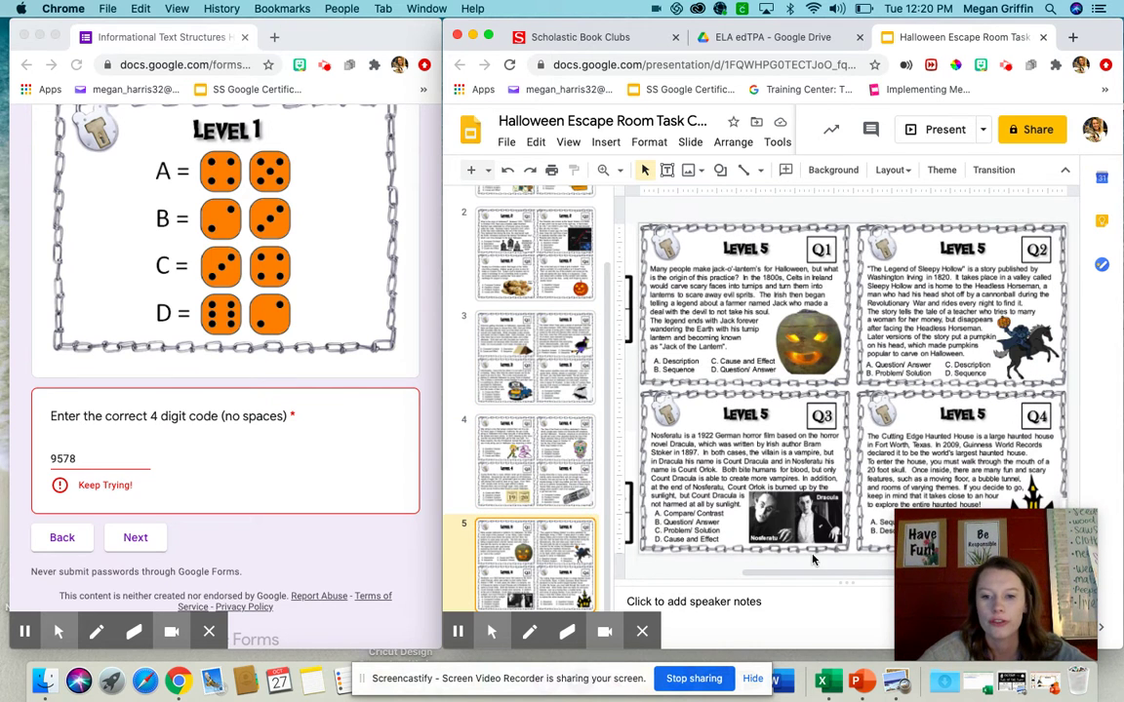
{"action": "scroll", "coordinate": [813, 558], "scroll_direction": "left", "scroll_amount": 3}
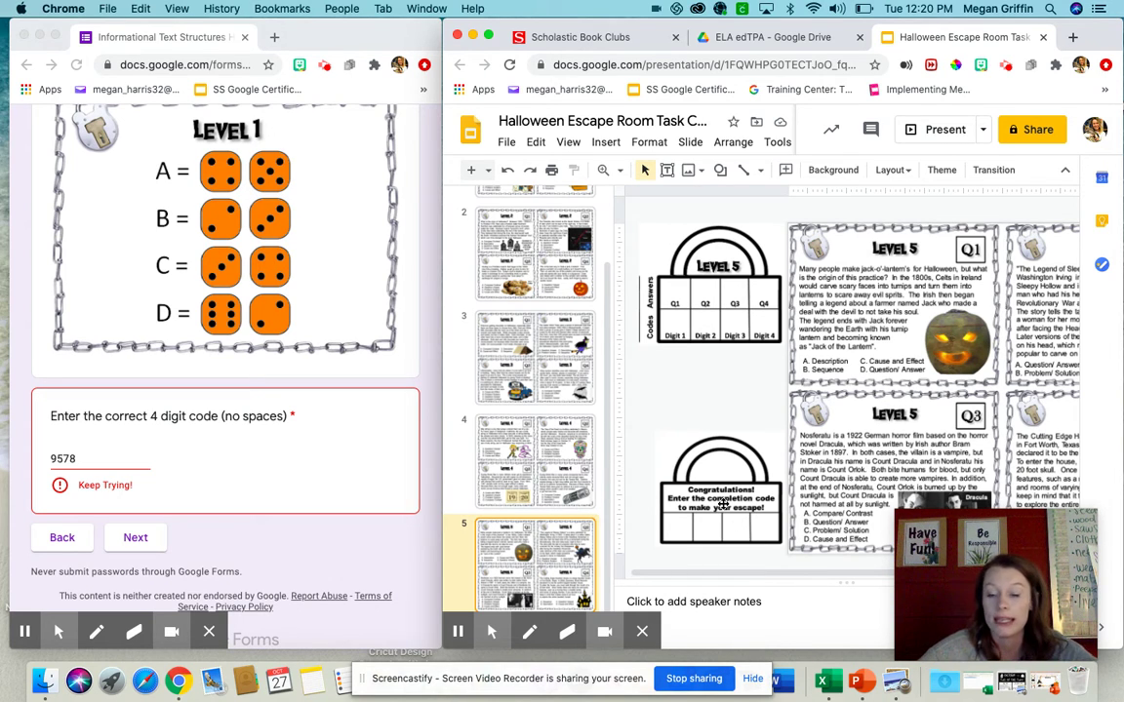
{"action": "scroll", "coordinate": [524, 352], "scroll_direction": "up", "scroll_amount": 3}
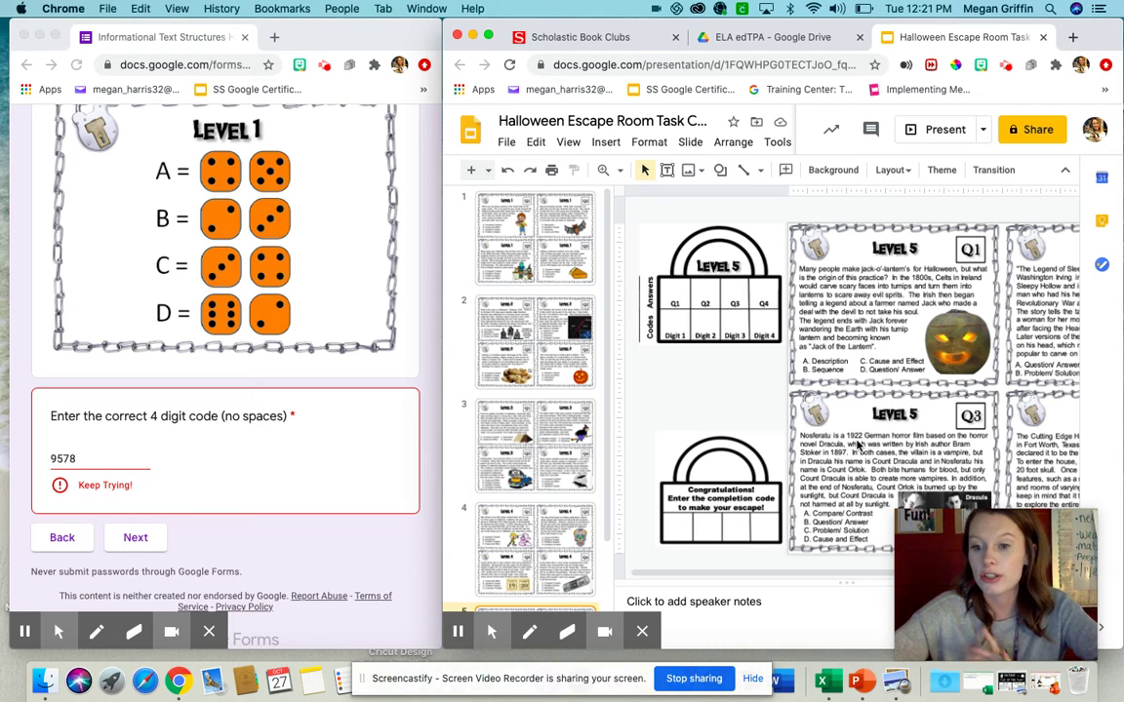
{"action": "left_click", "coordinate": [558, 253]}
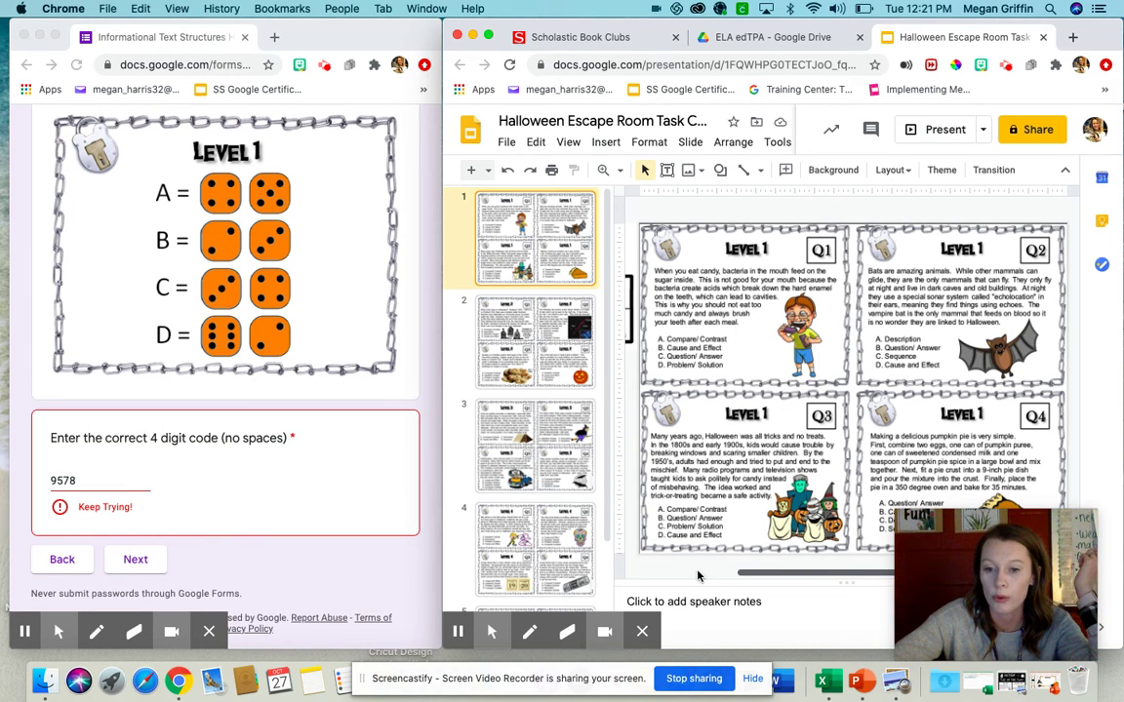
{"action": "scroll", "coordinate": [760, 568], "scroll_direction": "left", "scroll_amount": 3}
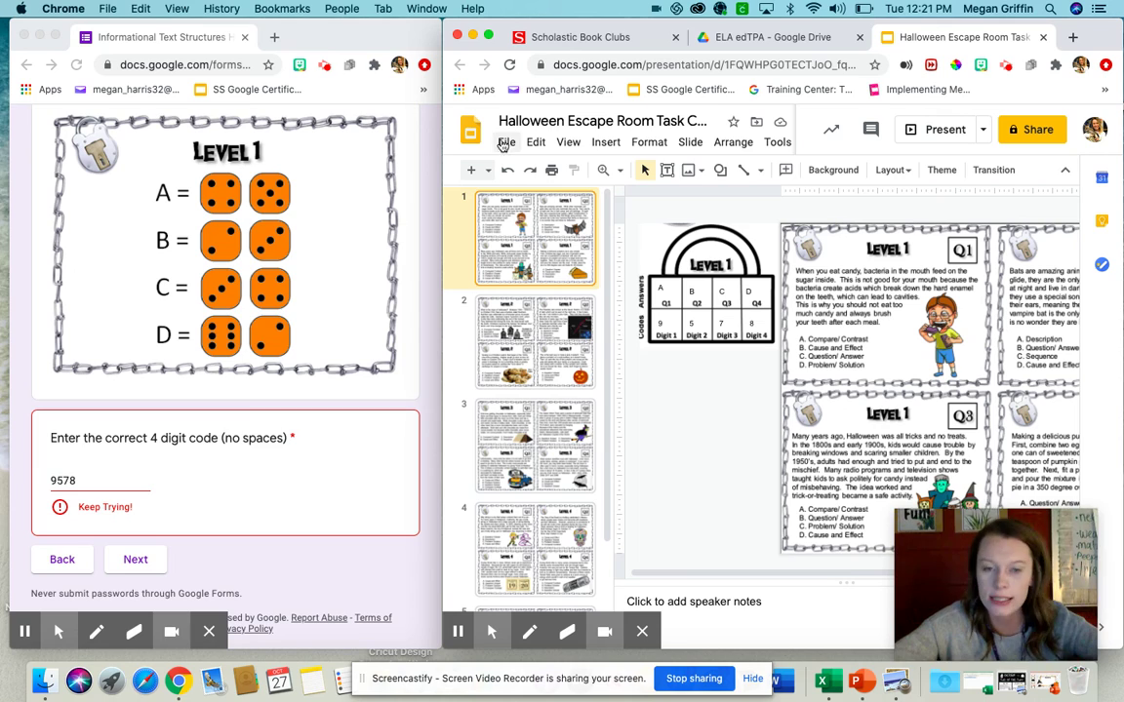
{"action": "mouse_move", "coordinate": [451, 632]}
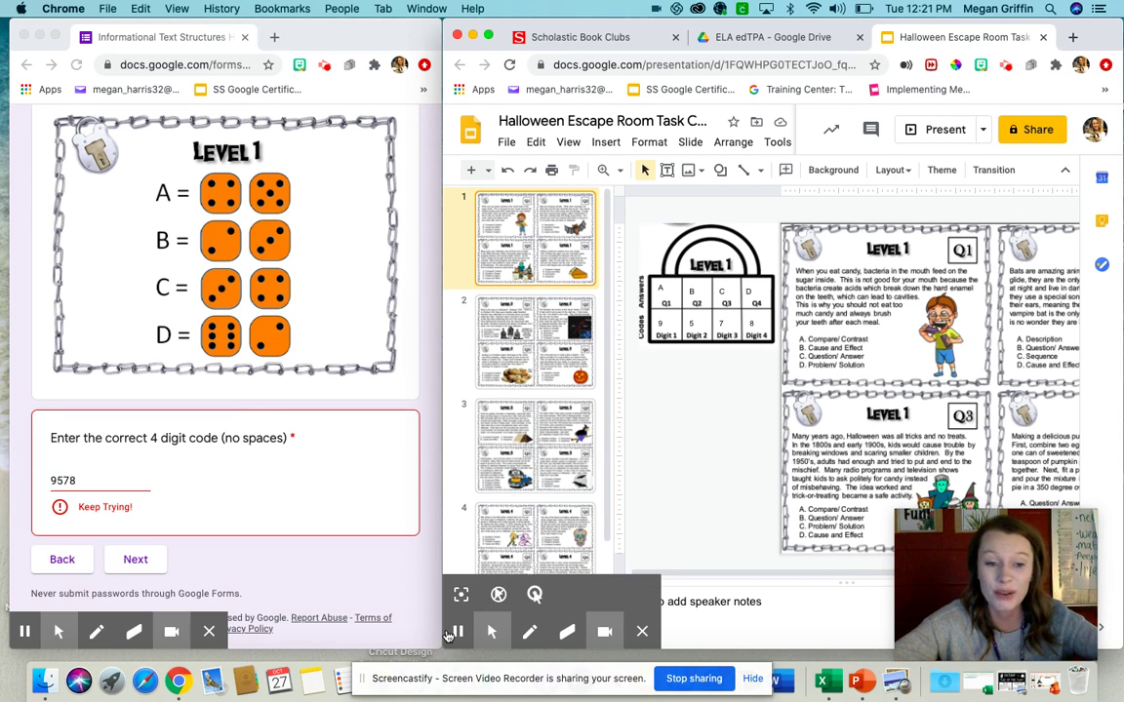